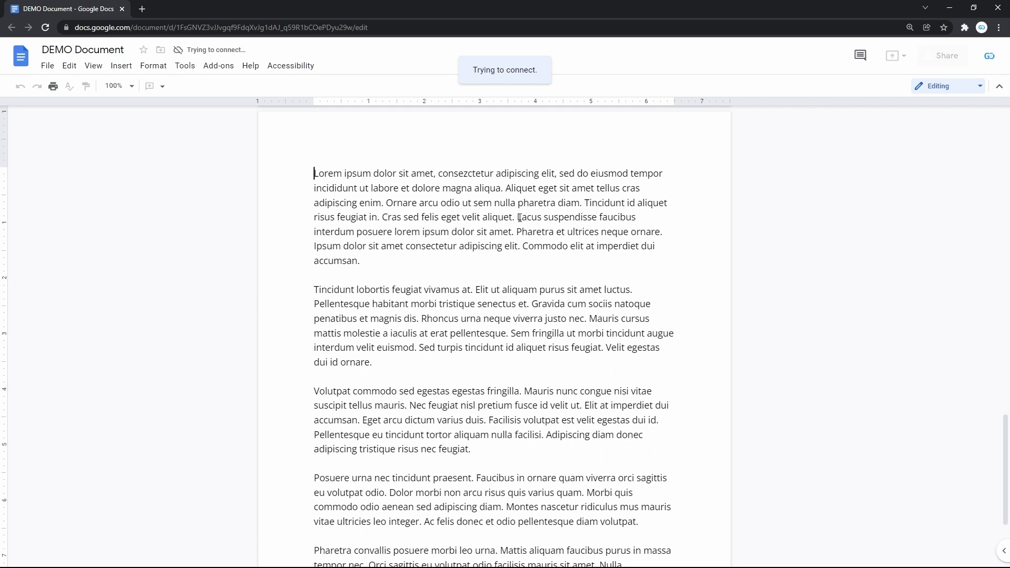
# - Reload the DEMO Document while disconnected, then load drive.google.com in a new tab
pyautogui.press('F5')
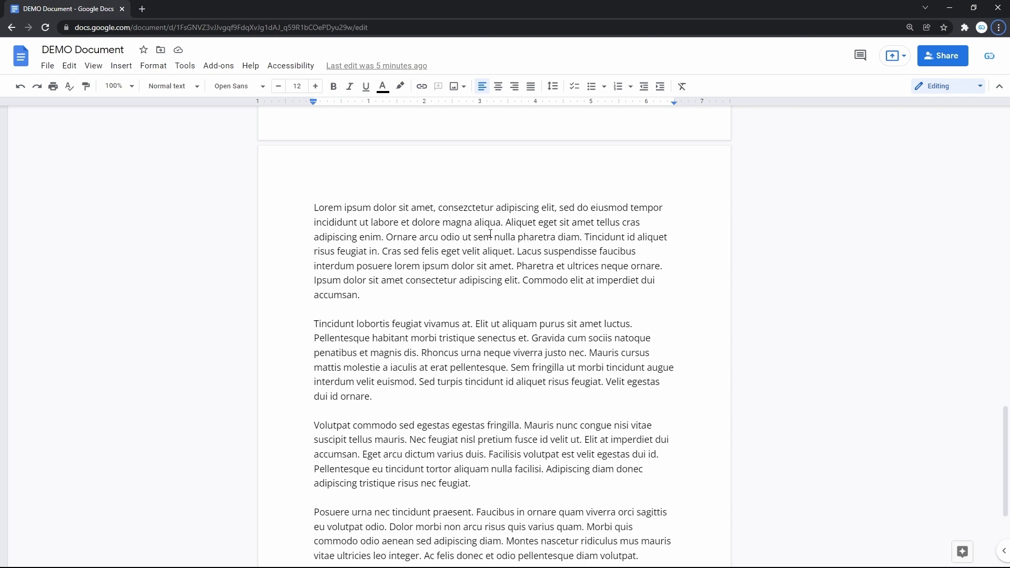
pyautogui.hotkey('ctrl', 't')
pyautogui.write('drive.google.com')
pyautogui.press('Return')
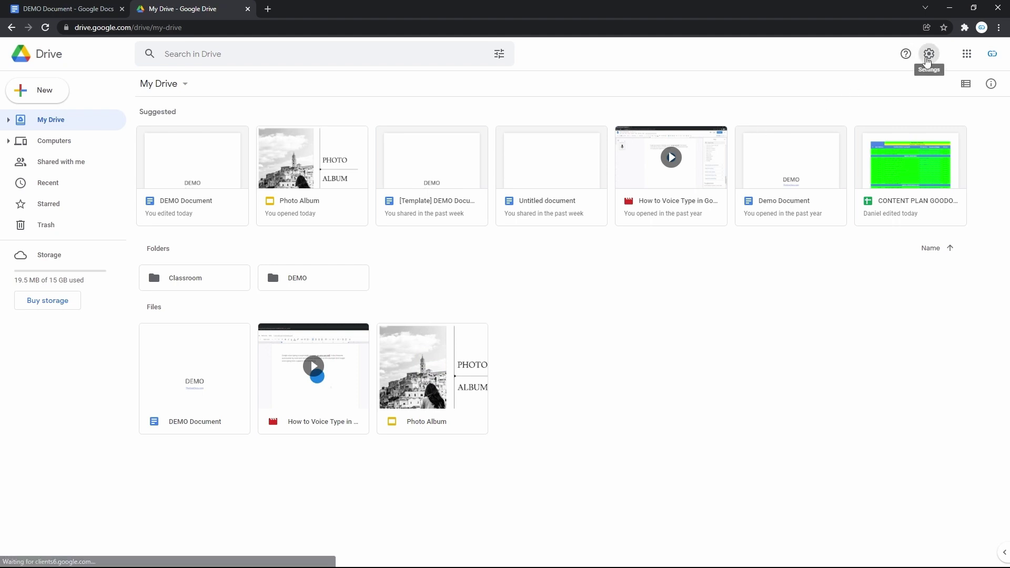
# - In Drive Settings tick Offline and choose INSTALL for the needed Google Docs Offline extension
pyautogui.click(927, 61)
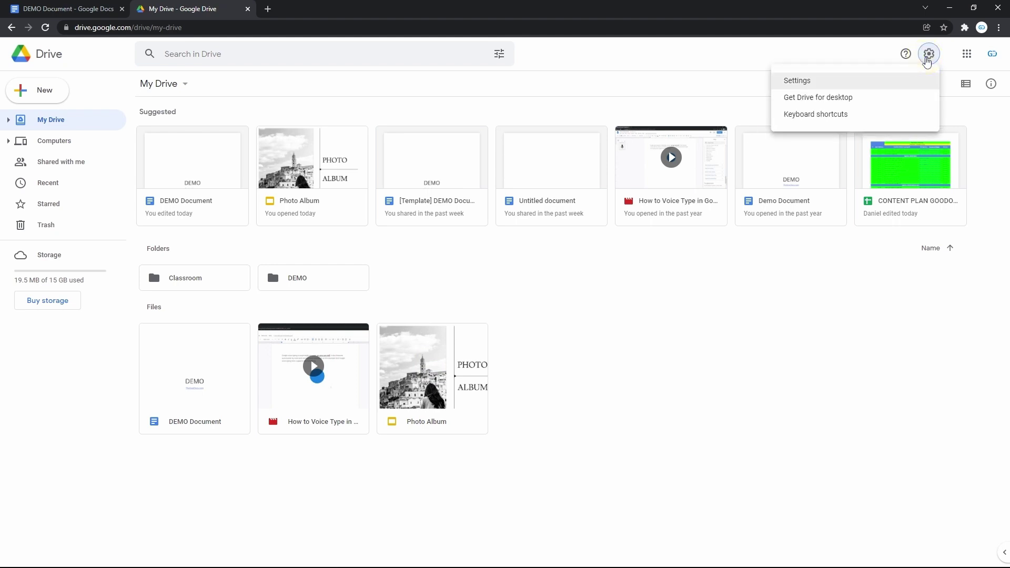
pyautogui.click(850, 83)
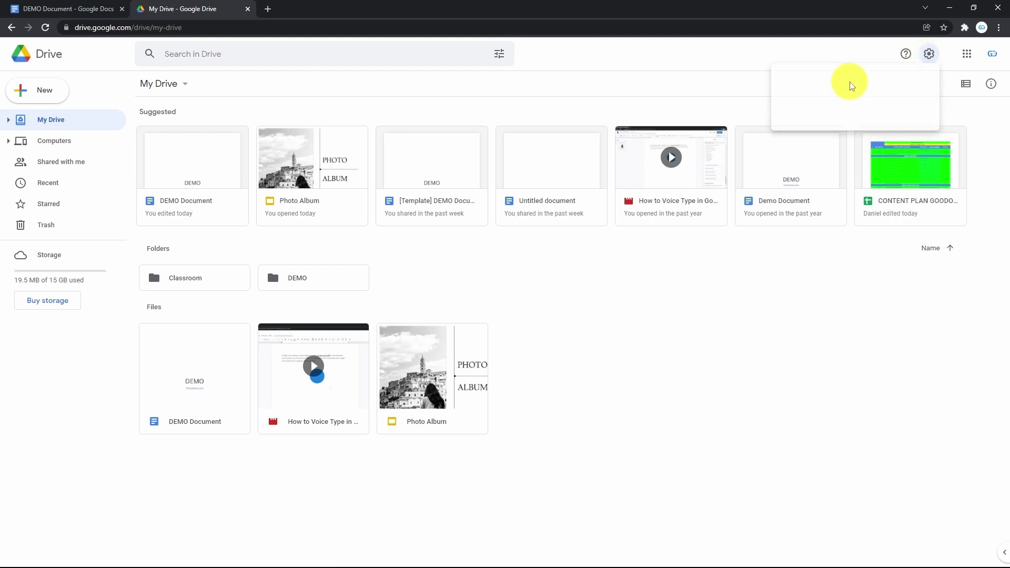
pyautogui.scroll(-3, 635, 387)
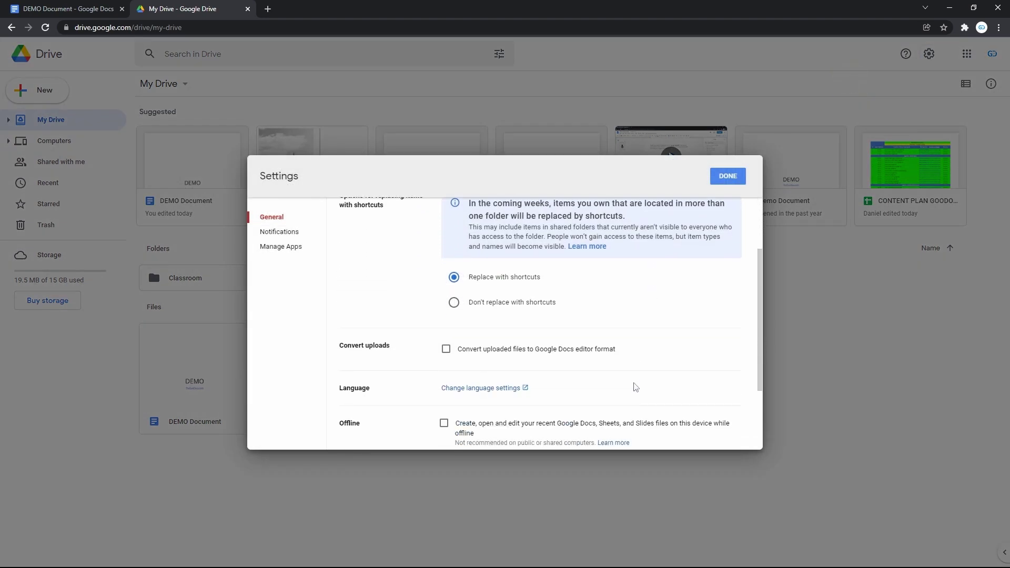
pyautogui.scroll(-2, 635, 386)
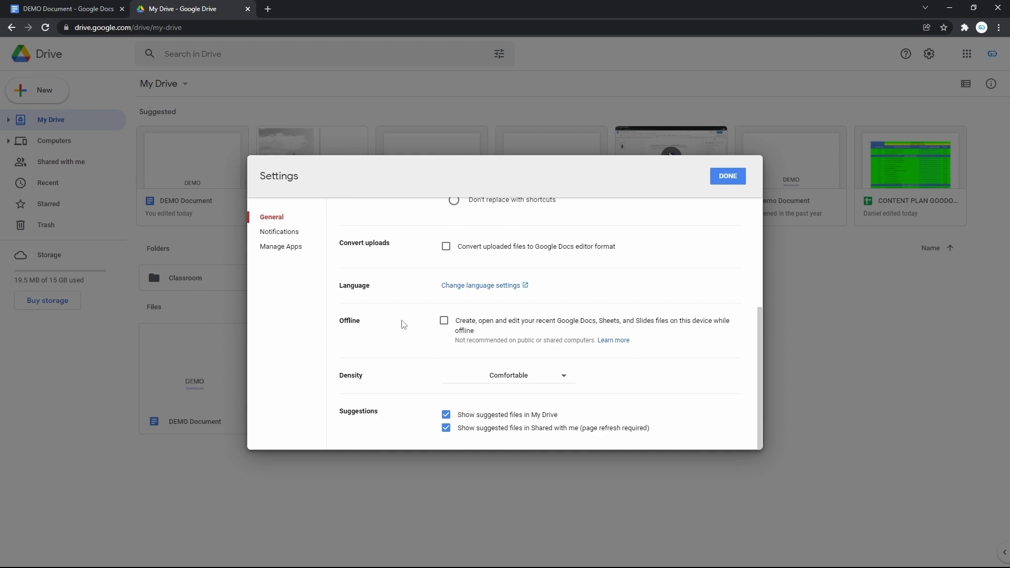
pyautogui.click(445, 321)
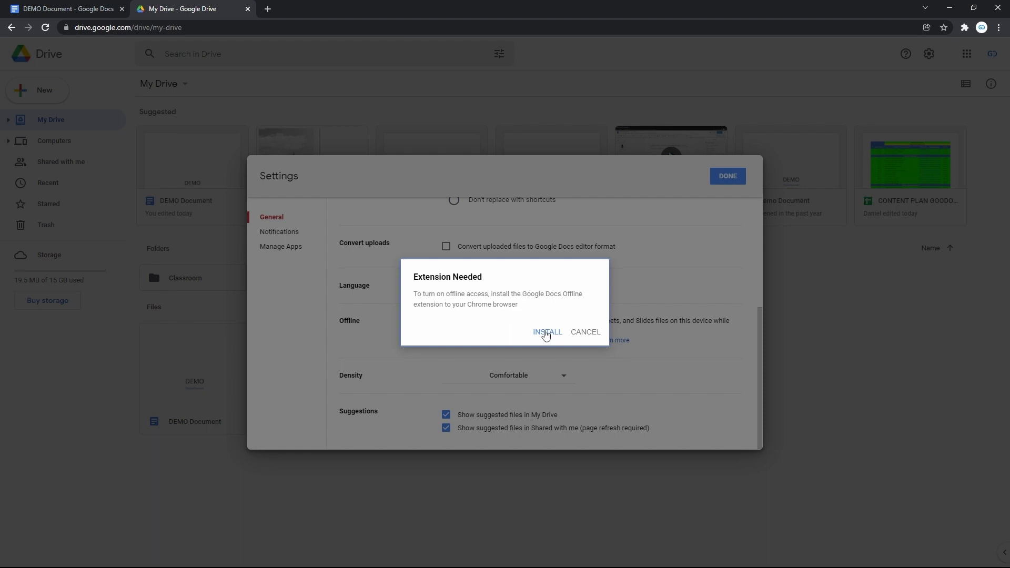
pyautogui.click(544, 332)
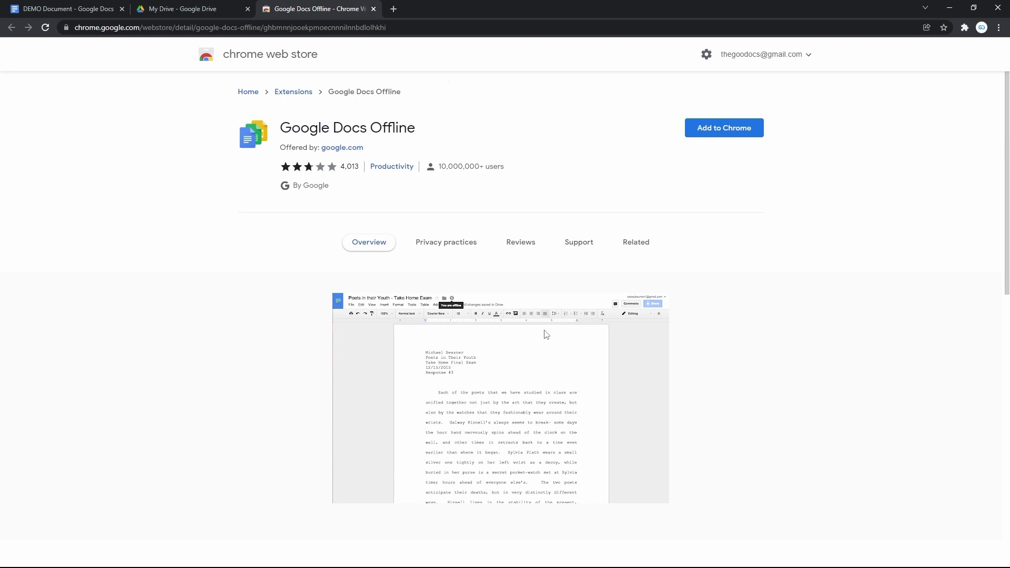
# - Add the Google Docs Offline extension to Chrome and return to the DEMO Document
pyautogui.tripleClick(391, 131)
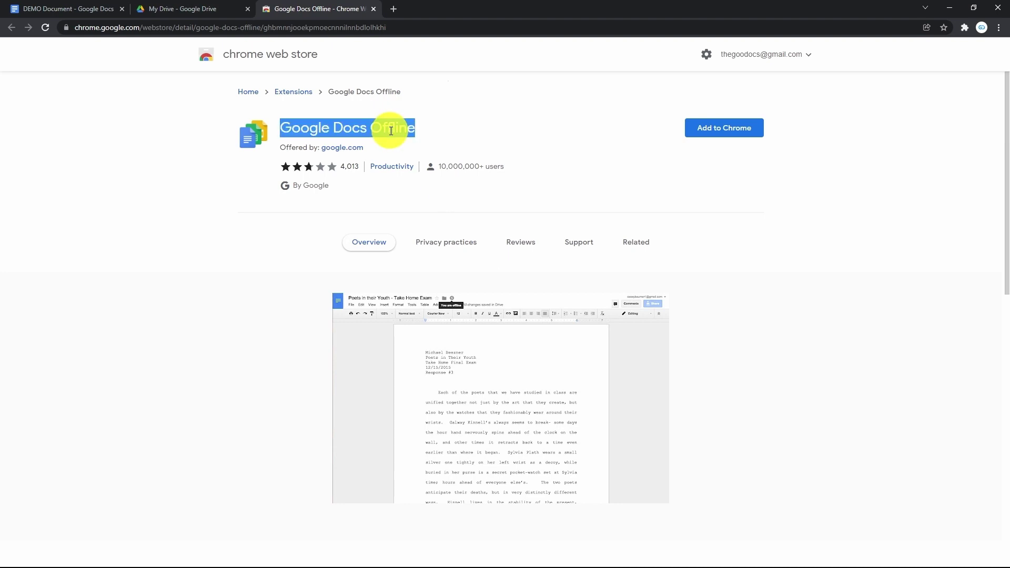
pyautogui.click(514, 128)
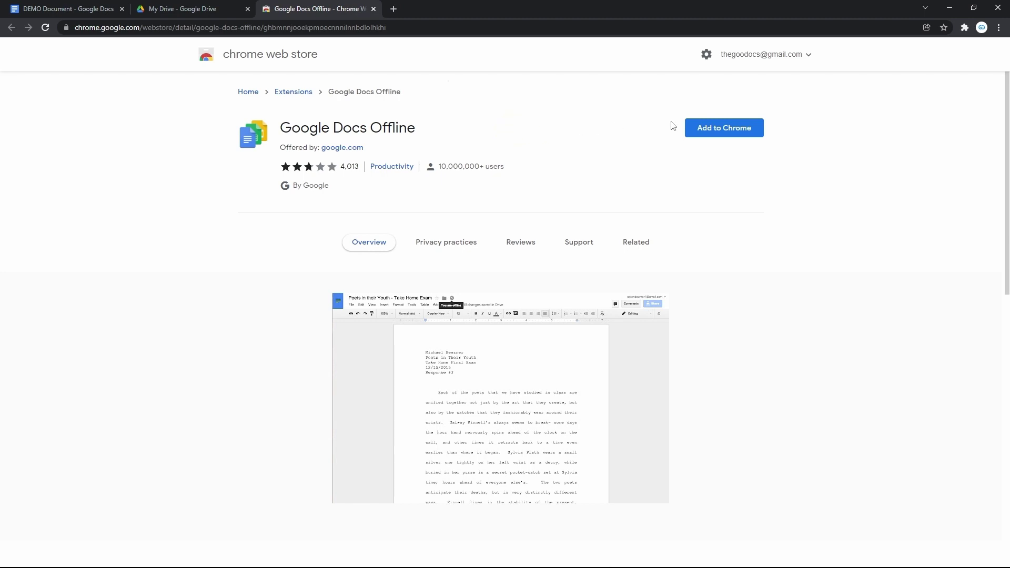
pyautogui.click(700, 129)
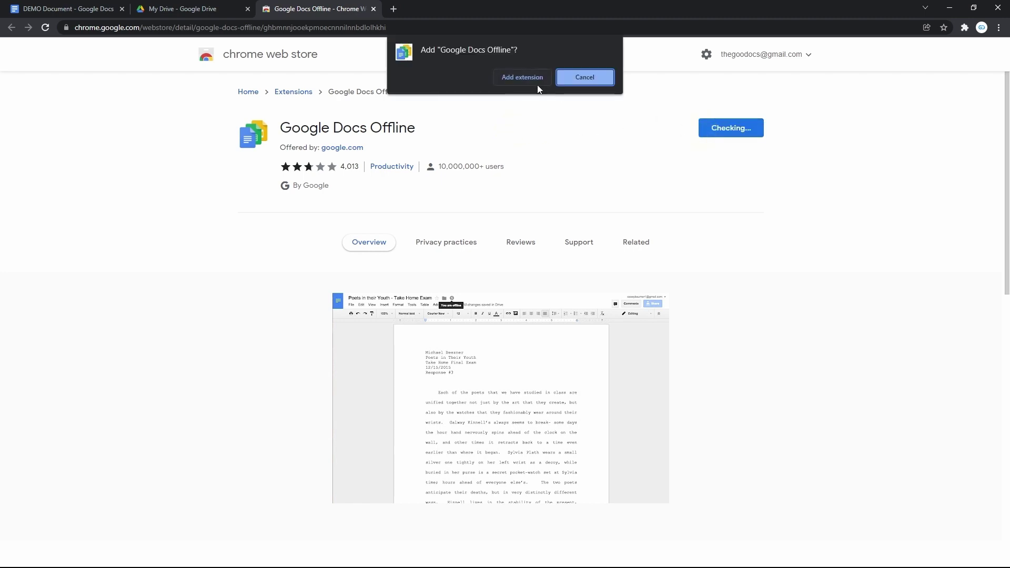
pyautogui.click(534, 82)
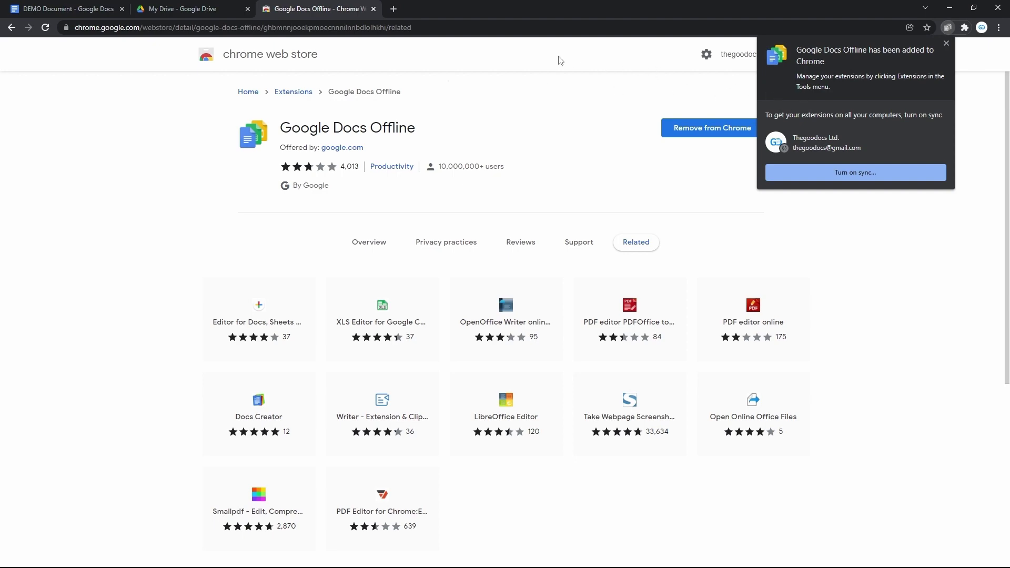
pyautogui.hotkey('ctrl', '1')
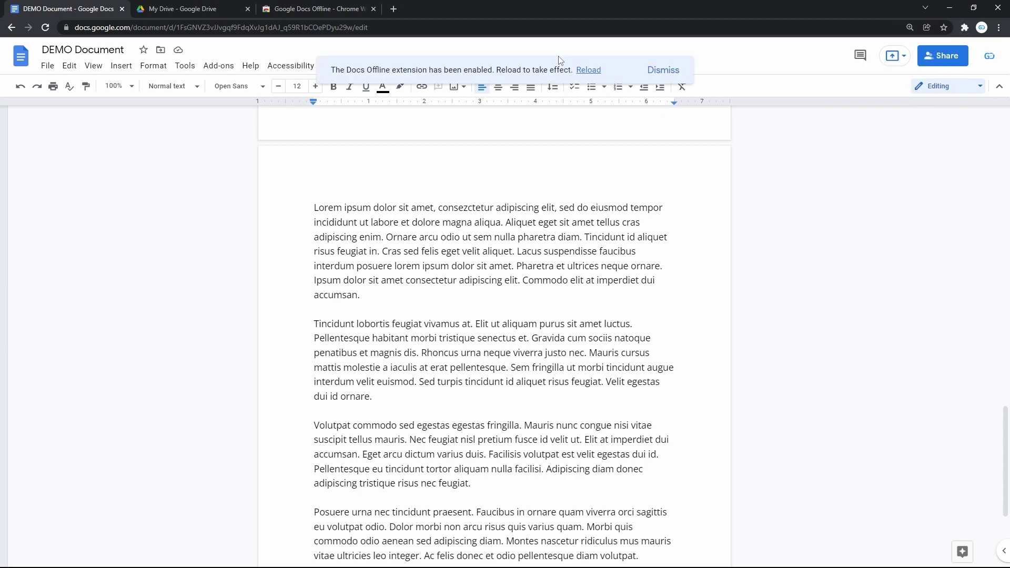
# - Back in Drive Settings, tick the Offline checkbox and confirm with DONE
pyautogui.hotkey('ctrl', '2')
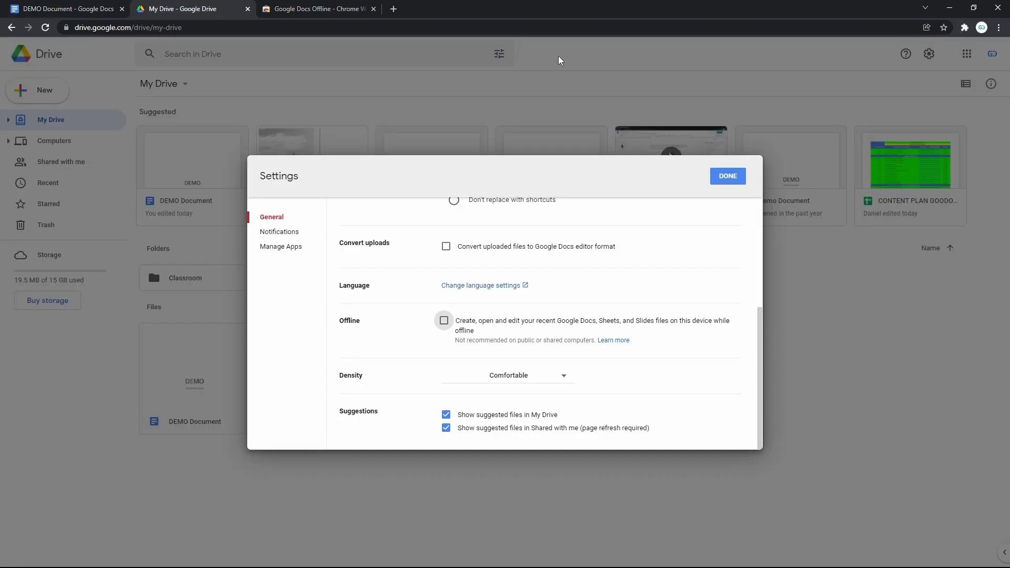
pyautogui.click(444, 321)
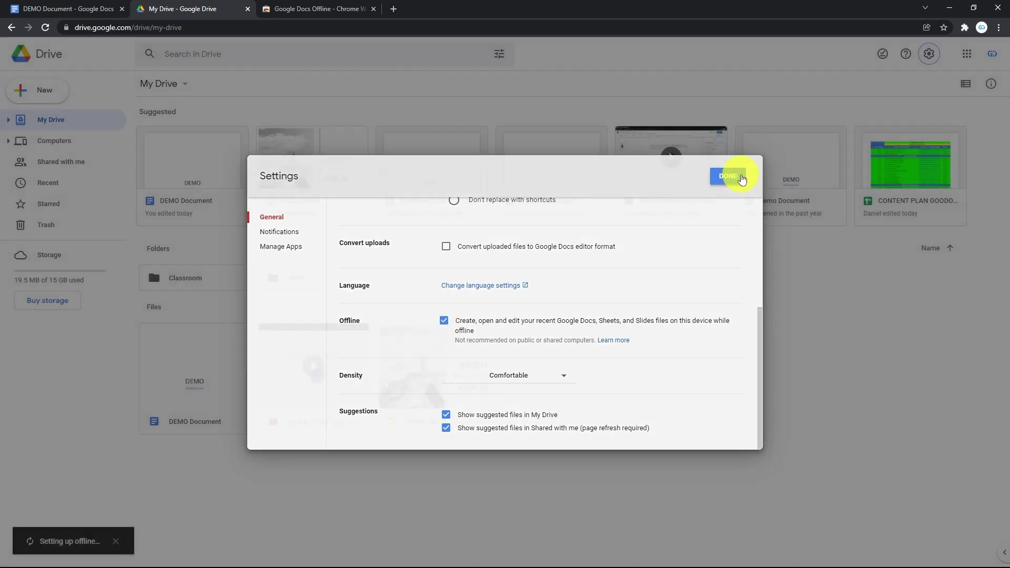
pyautogui.click(742, 179)
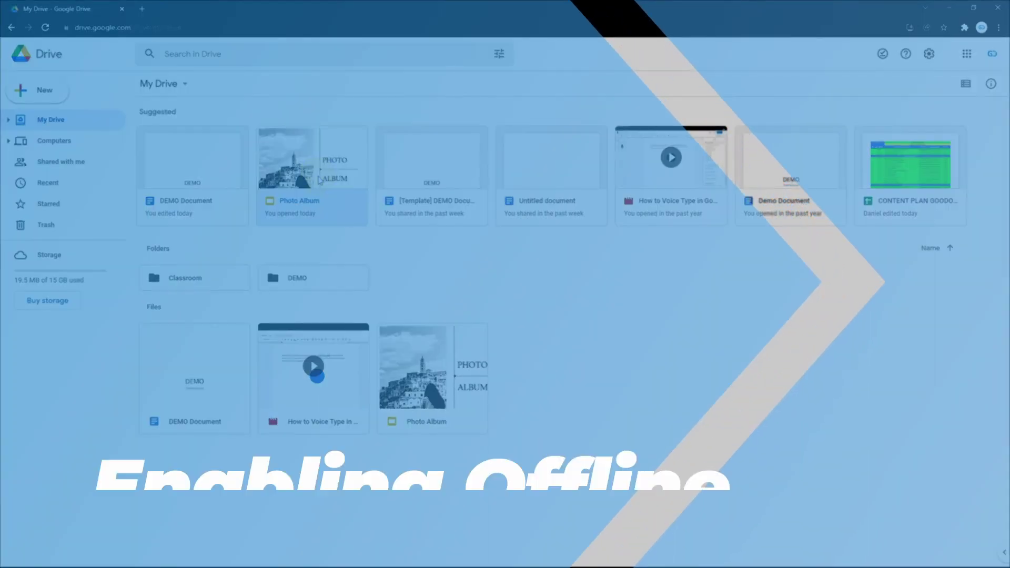
pyautogui.click(225, 383)
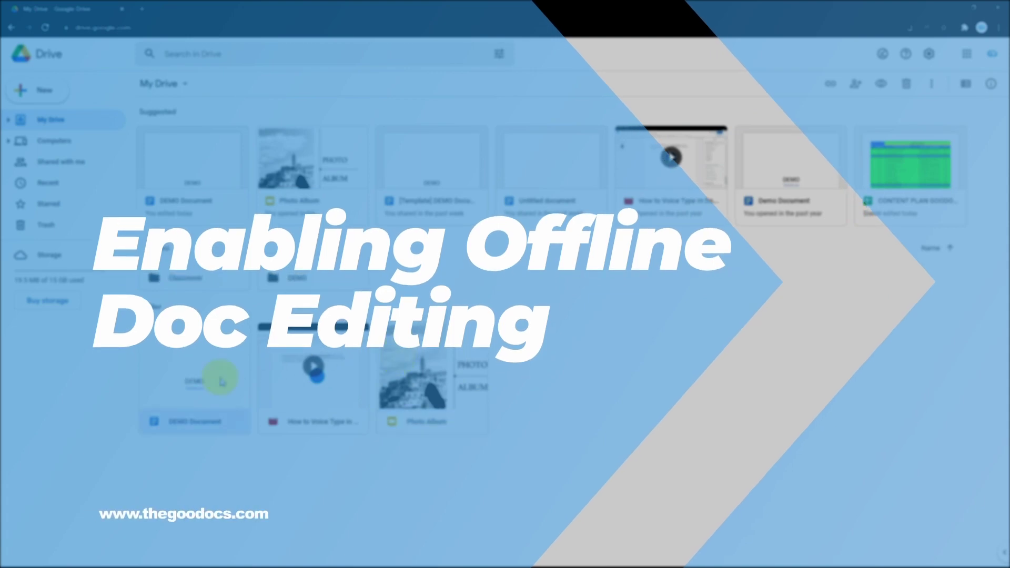
pyautogui.click(562, 252)
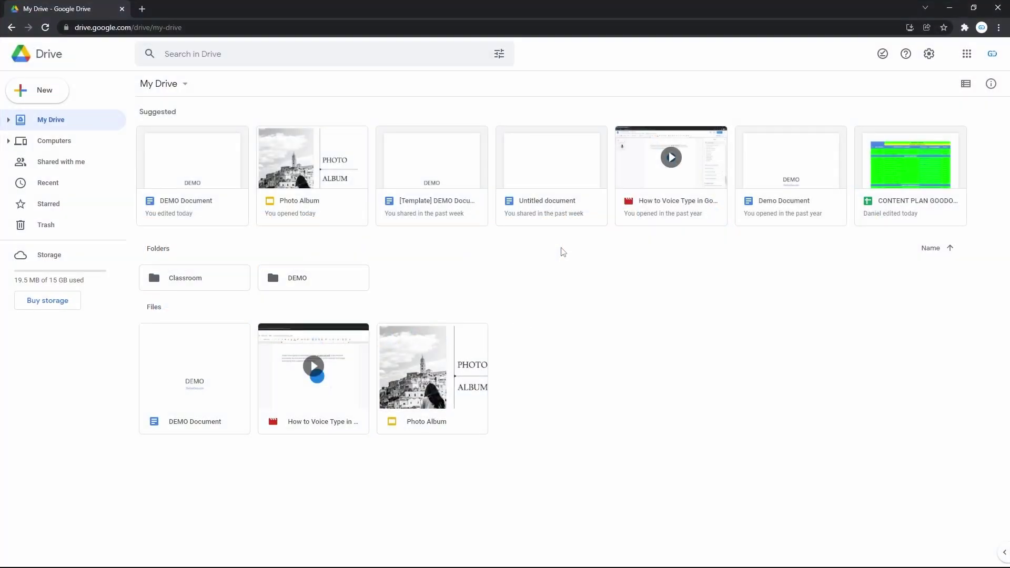
pyautogui.moveTo(750, 266)
pyautogui.mouseDown()
pyautogui.moveTo(279, 201)
pyautogui.moveTo(170, 119)
pyautogui.mouseUp()
pyautogui.click(597, 256)
pyautogui.hotkey('ctrl', 'a')
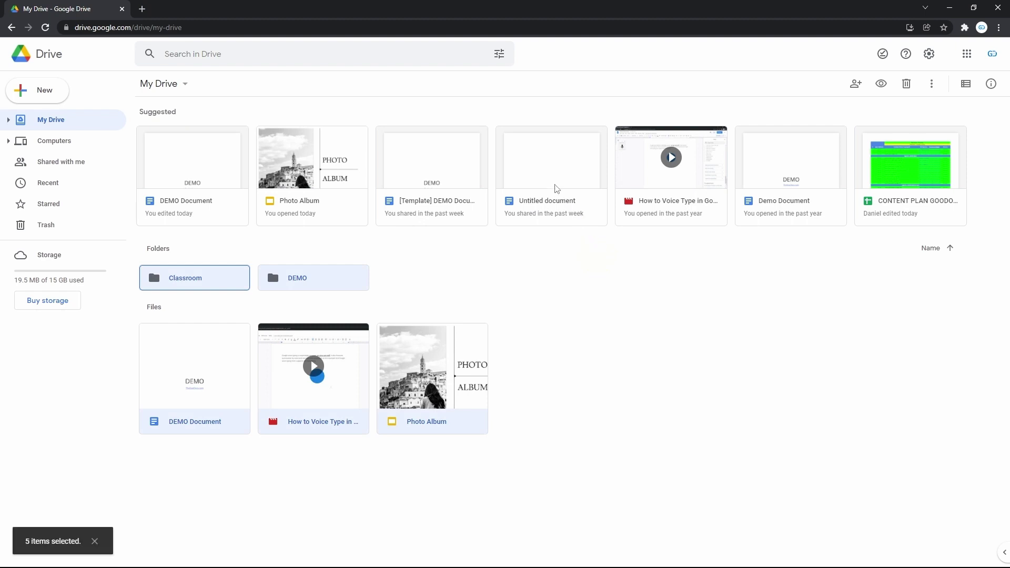
pyautogui.press('Escape')
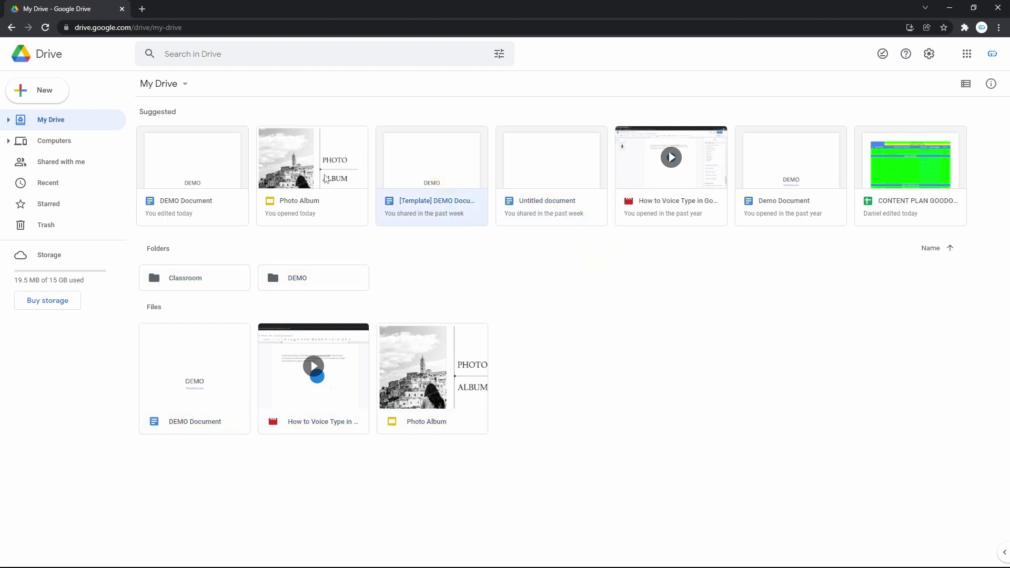
pyautogui.click(401, 361)
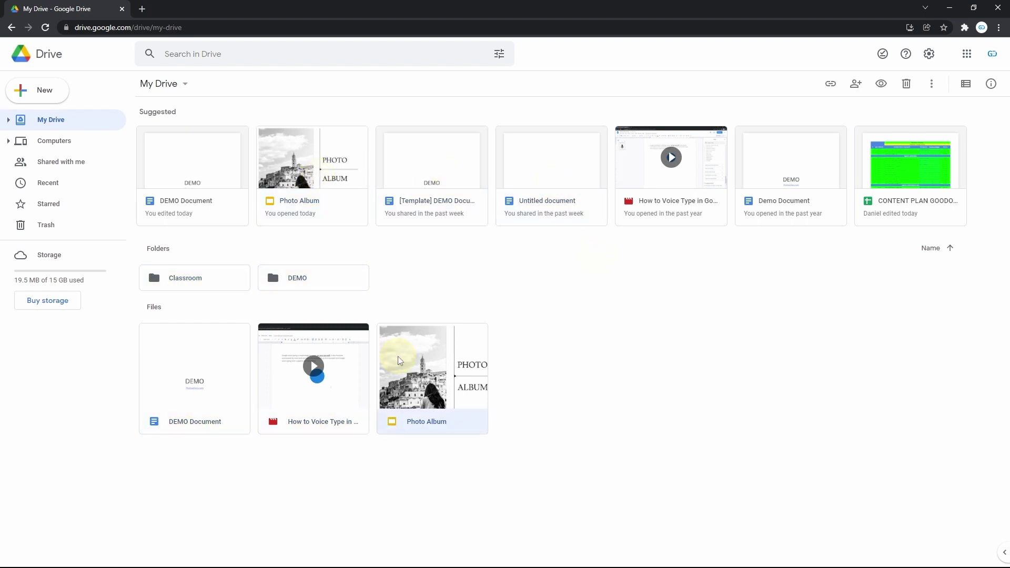
pyautogui.click(222, 380)
pyautogui.click(578, 314)
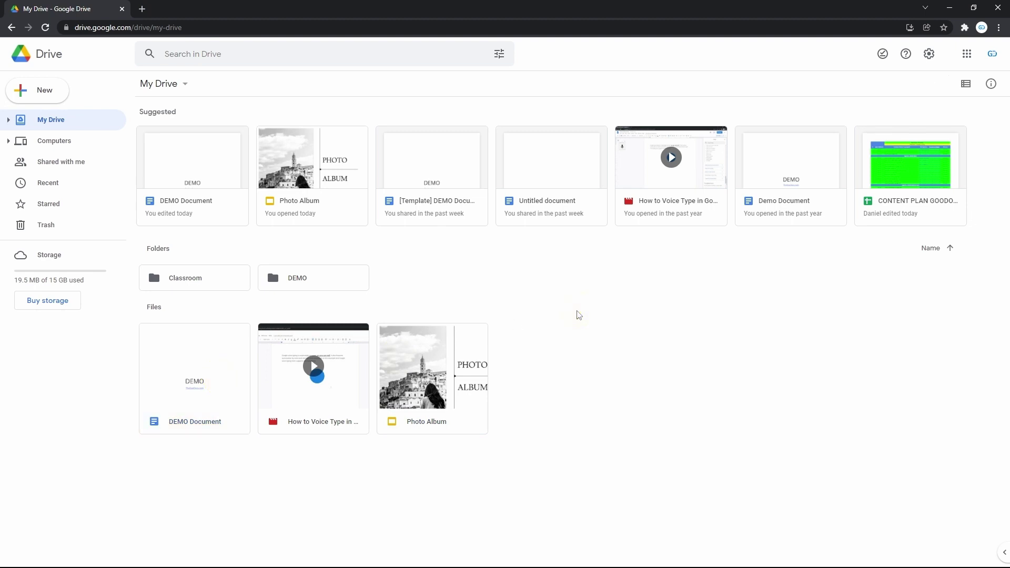
pyautogui.click(584, 197)
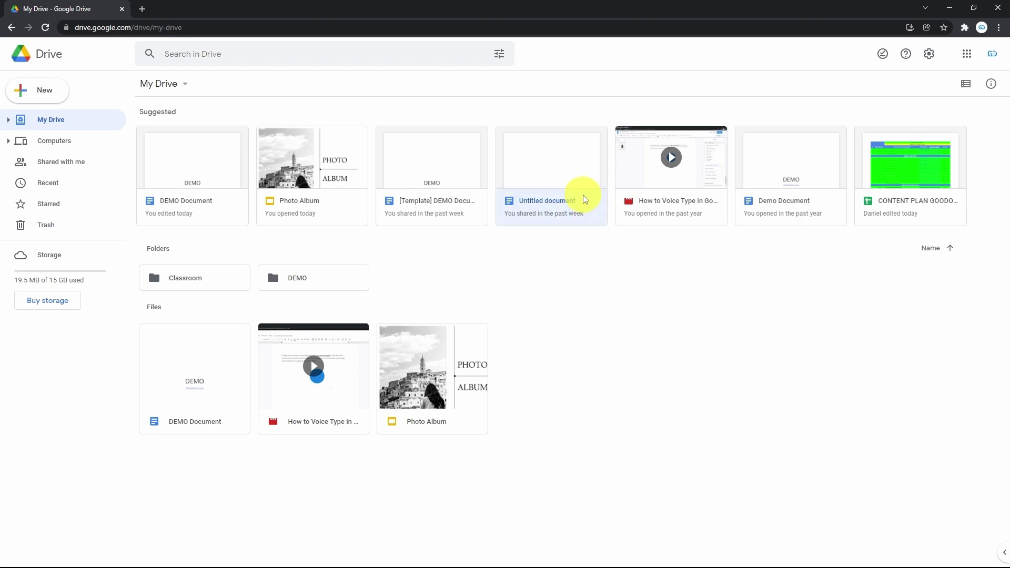
pyautogui.click(762, 181)
pyautogui.click(575, 305)
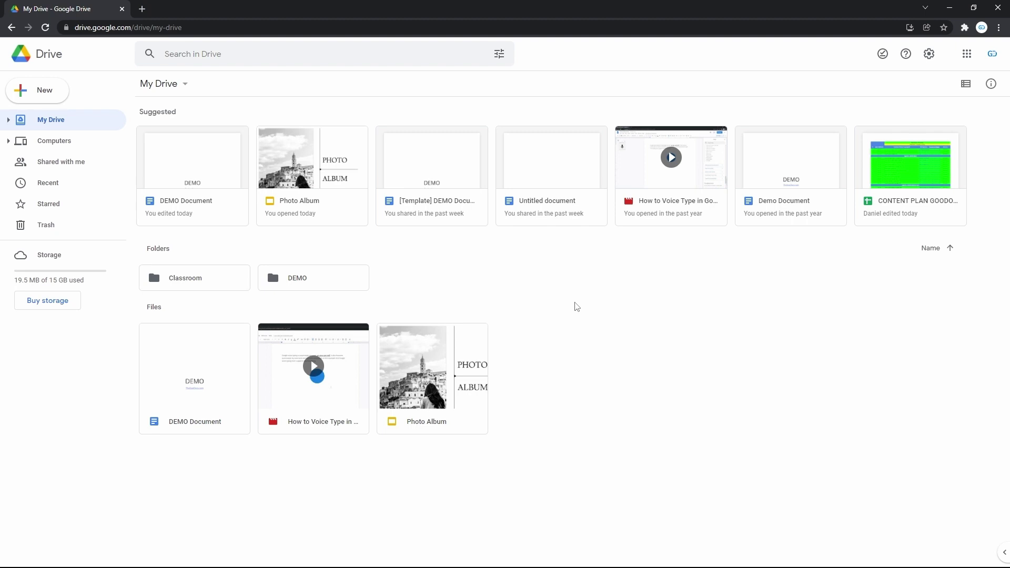
# - Switch on 'Available offline' for DEMO Document from its right-click menu, then select Photo Album
pyautogui.rightClick(196, 381)
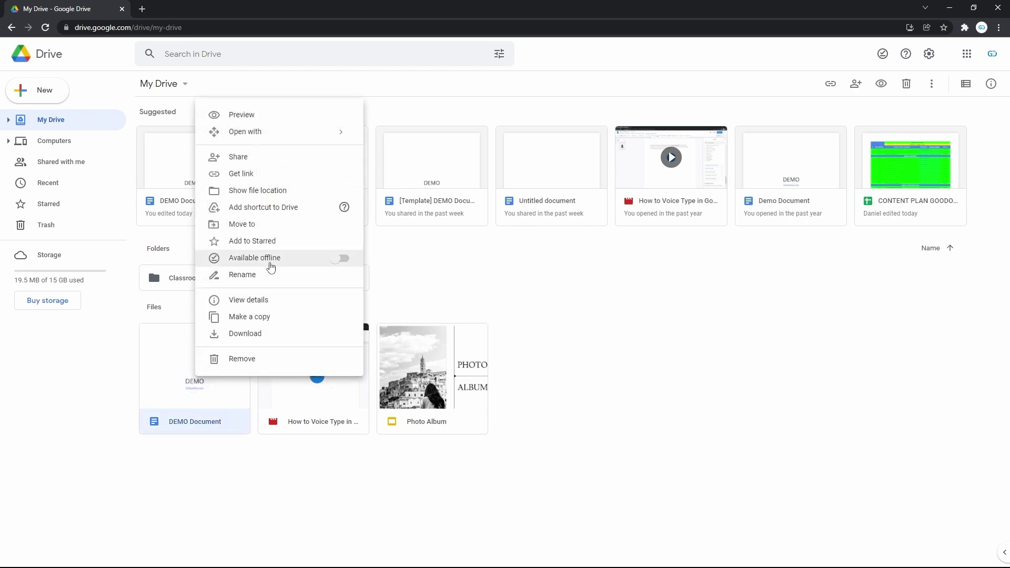
pyautogui.click(338, 261)
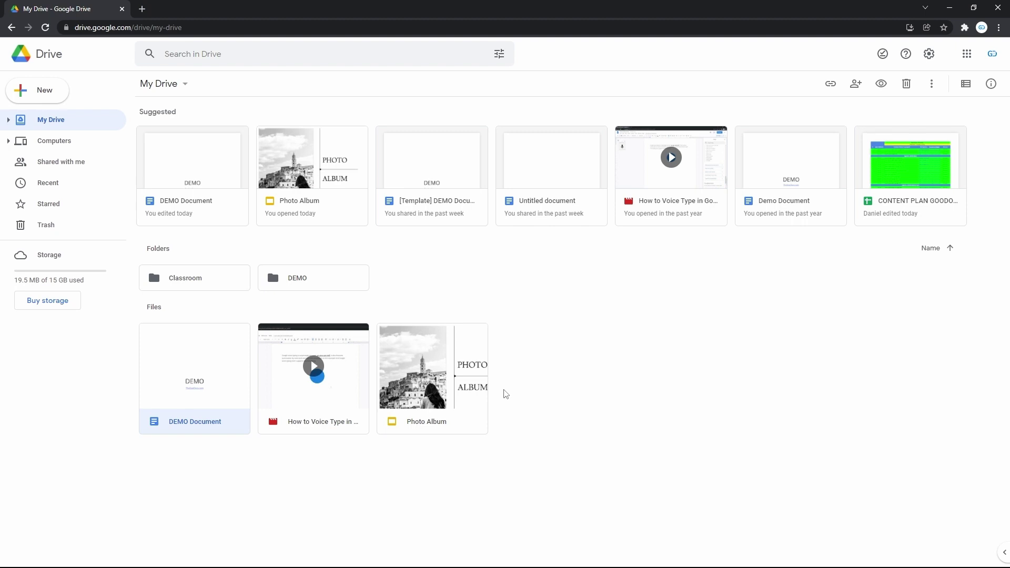
pyautogui.click(517, 396)
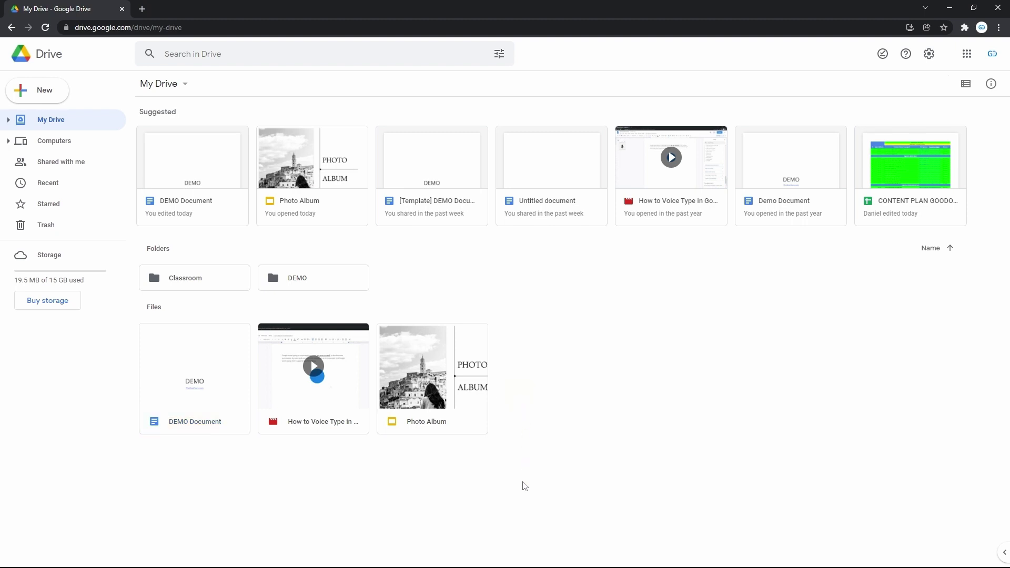
pyautogui.click(448, 379)
# - Check Photo Album's actions menu and try a drag selection over several files
pyautogui.rightClick(447, 380)
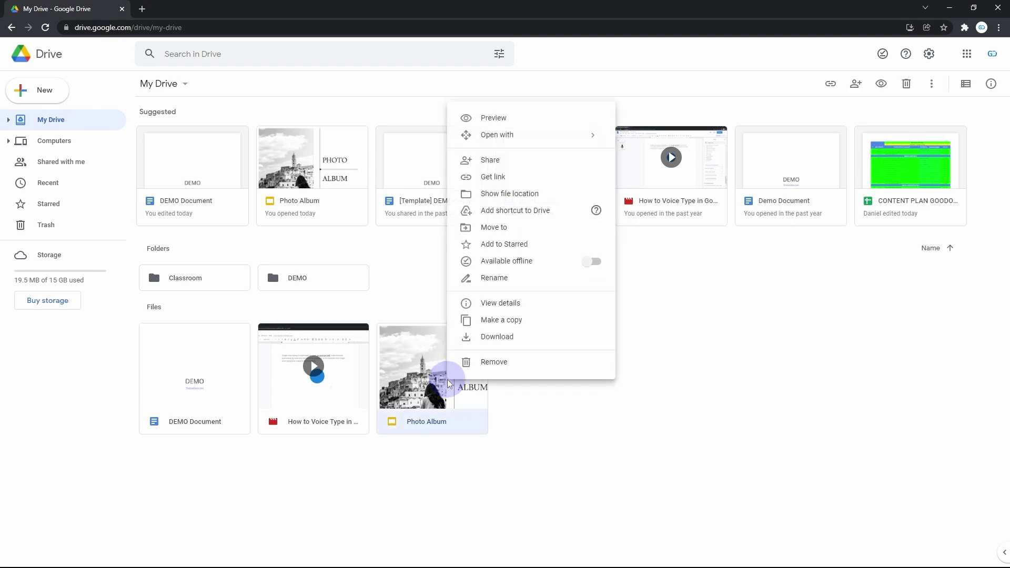
pyautogui.click(514, 425)
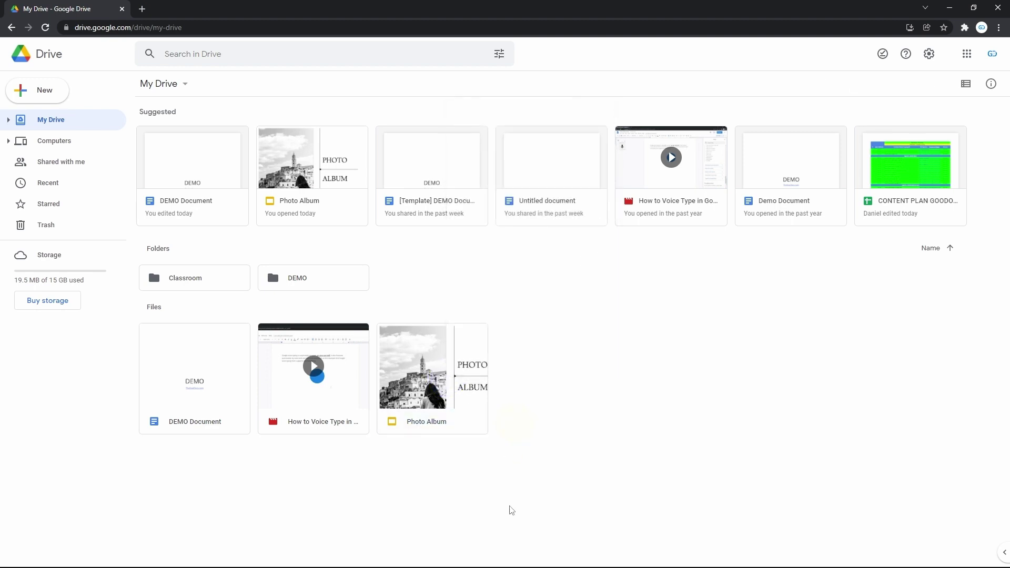
pyautogui.moveTo(511, 506); pyautogui.dragTo(171, 362)
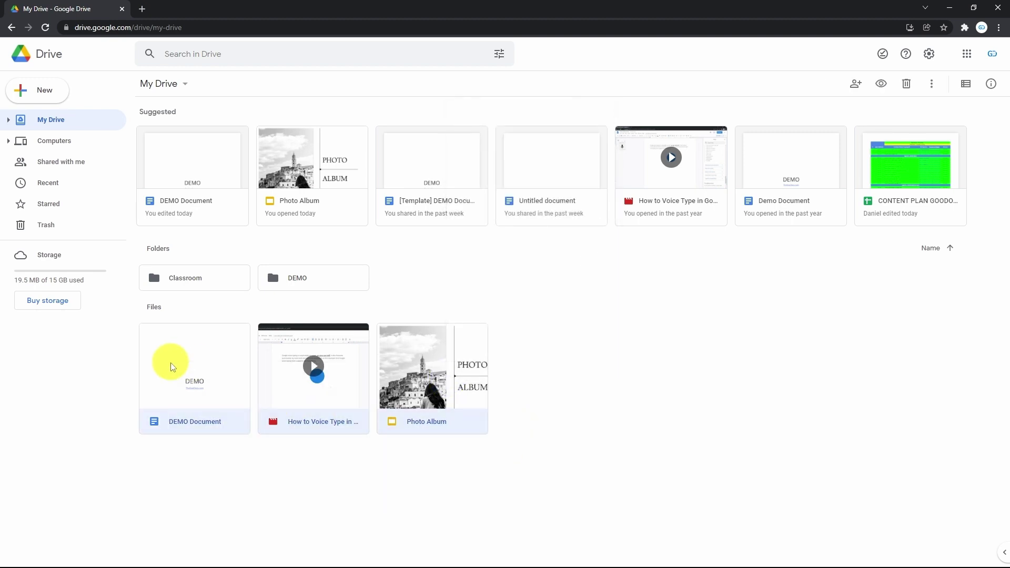
pyautogui.click(539, 444)
# - Select Photo Album and DEMO Document together and switch on 'Available offline' for both
pyautogui.click(439, 384)
pyautogui.keyDown('ctrl'); pyautogui.click(199, 387); pyautogui.keyUp('ctrl')
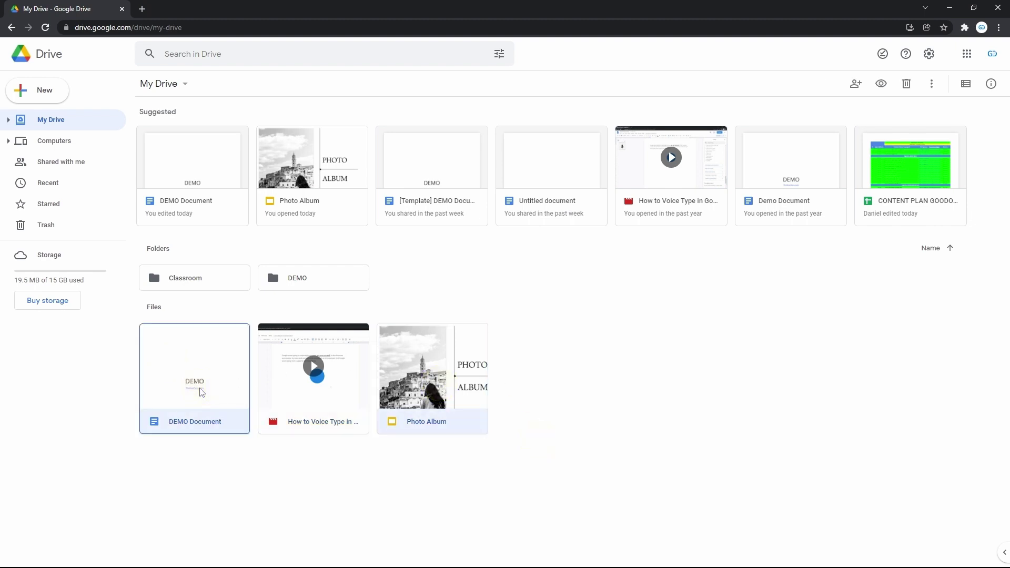
pyautogui.rightClick(429, 369)
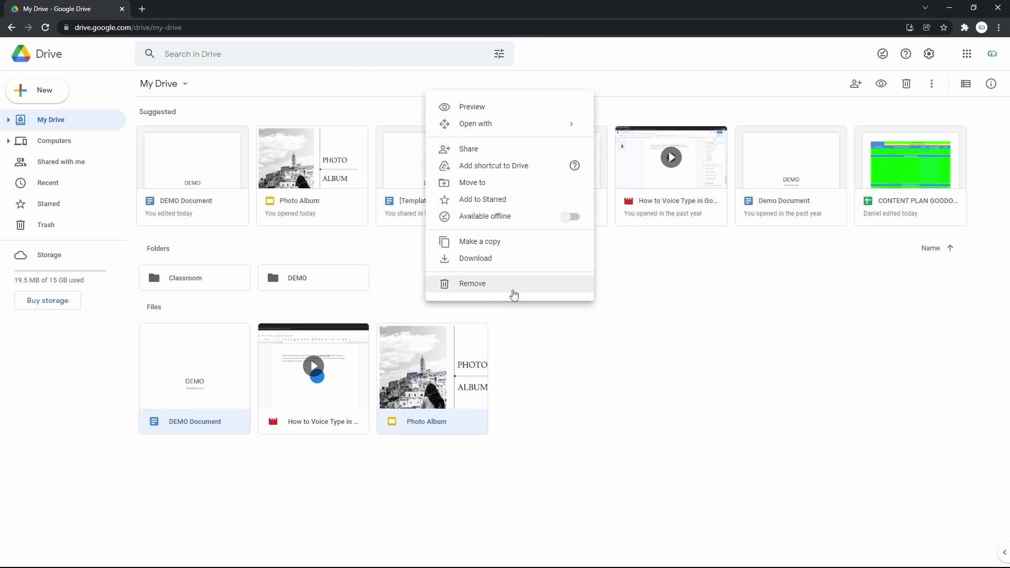
pyautogui.click(564, 219)
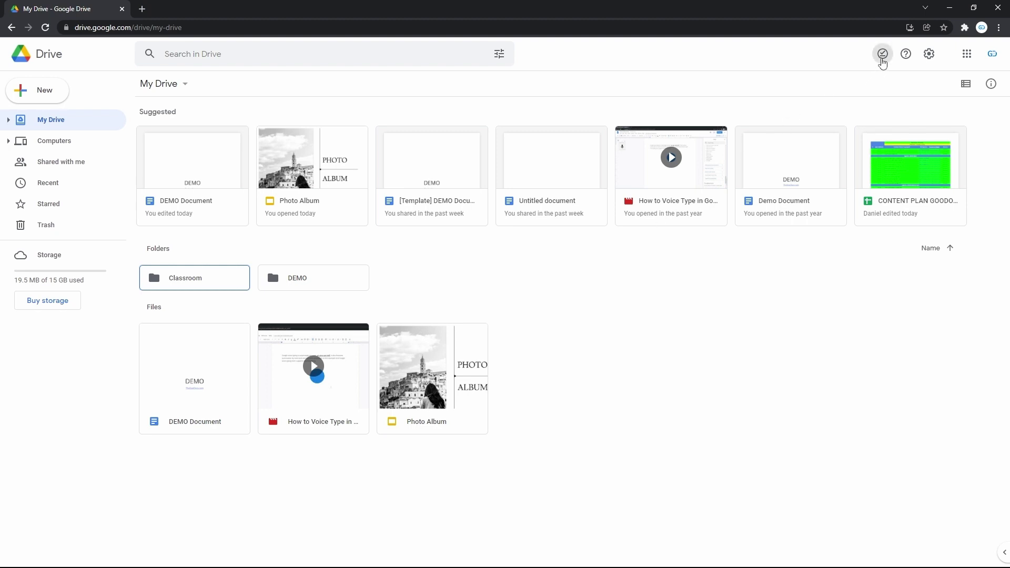
# - Switch on Offline preview from the Ready for offline icon and check which file tiles are greyed out
pyautogui.click(882, 61)
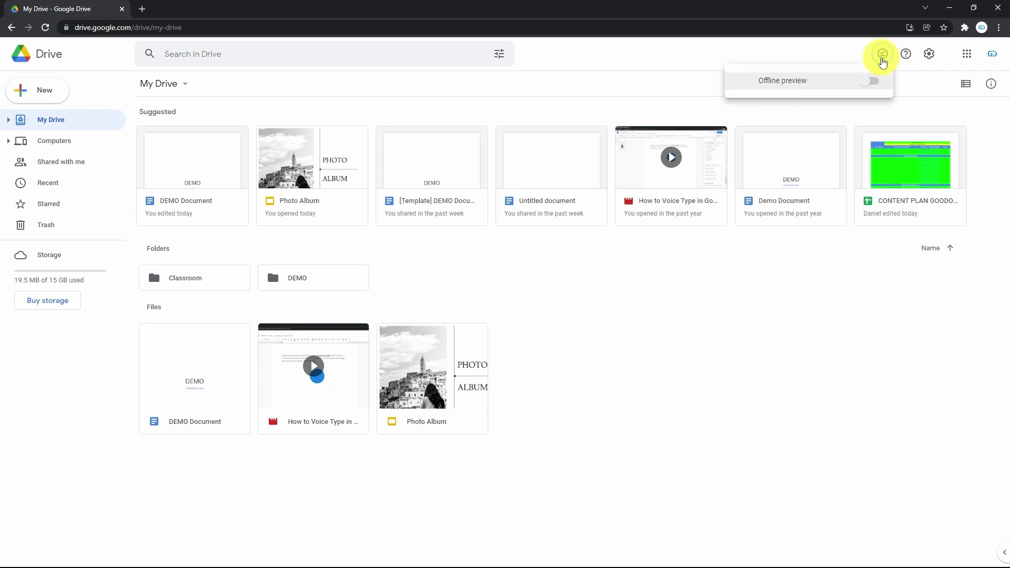
pyautogui.click(871, 81)
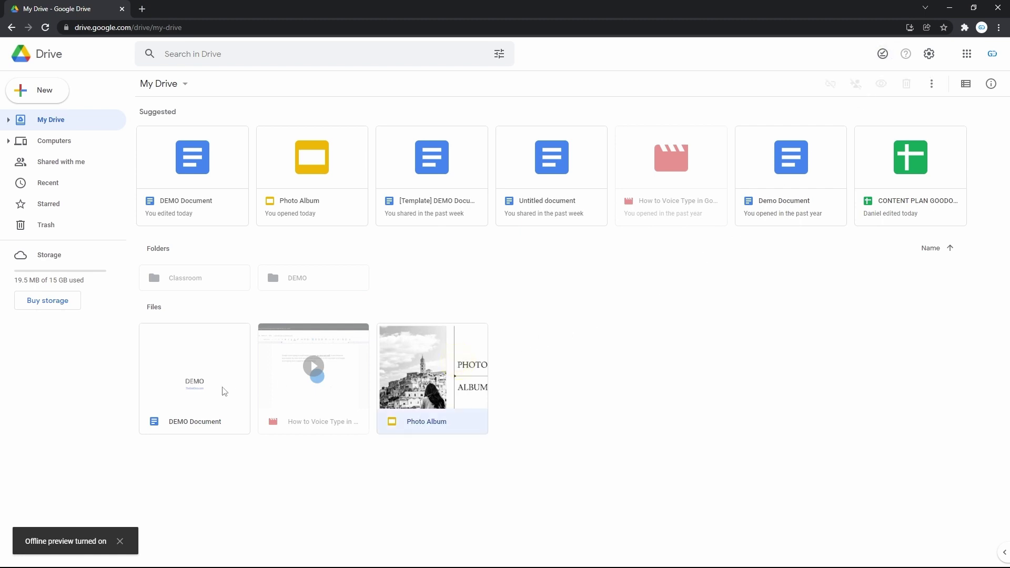
pyautogui.click(207, 387)
pyautogui.click(329, 178)
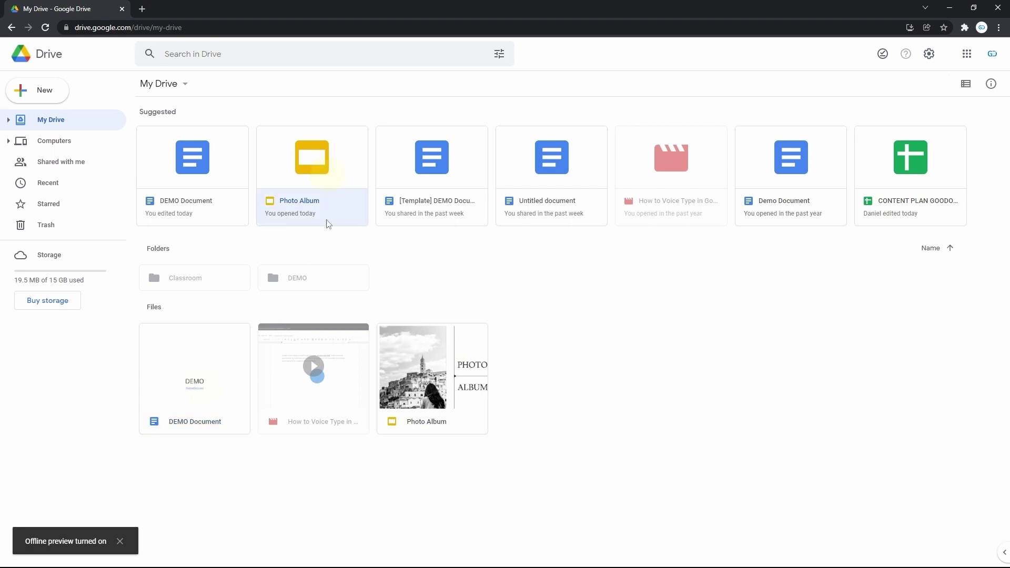
pyautogui.click(337, 367)
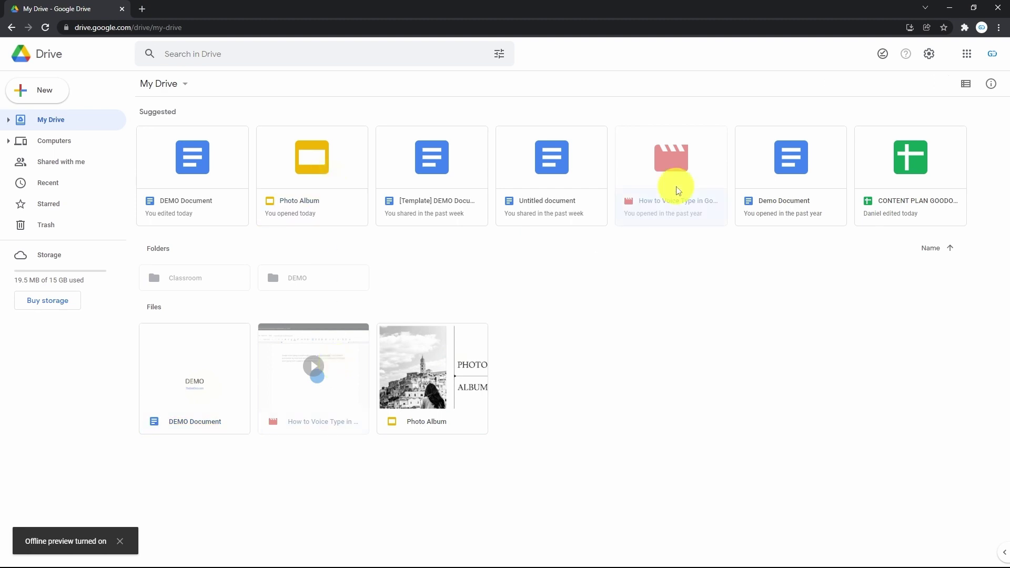